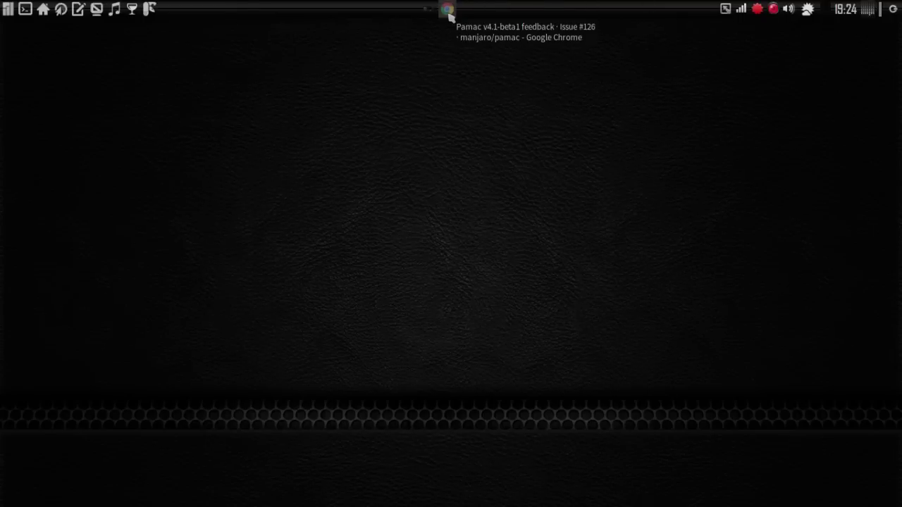
# - Switch to Chrome, read through the Pamac v4.1-beta1 feedback issue and select its install command for any branch
pyautogui.click(448, 10)
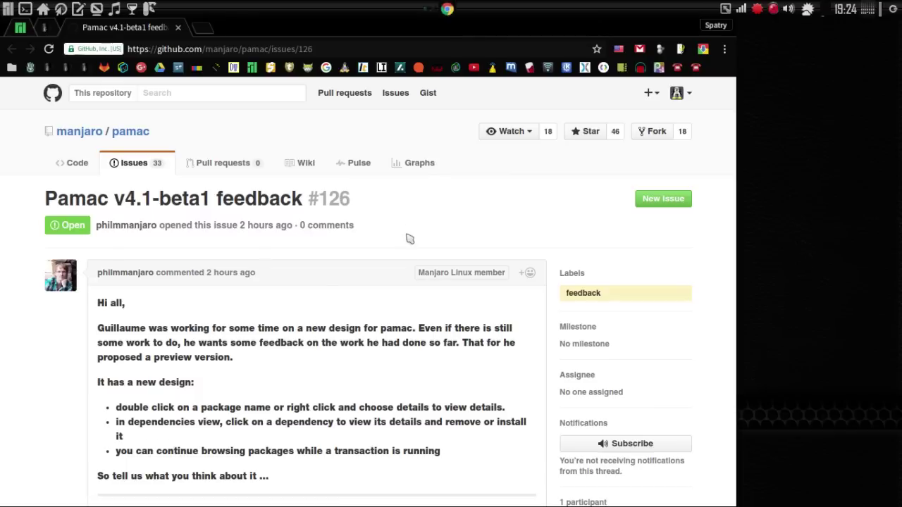
pyautogui.scroll(-10, 410, 239)
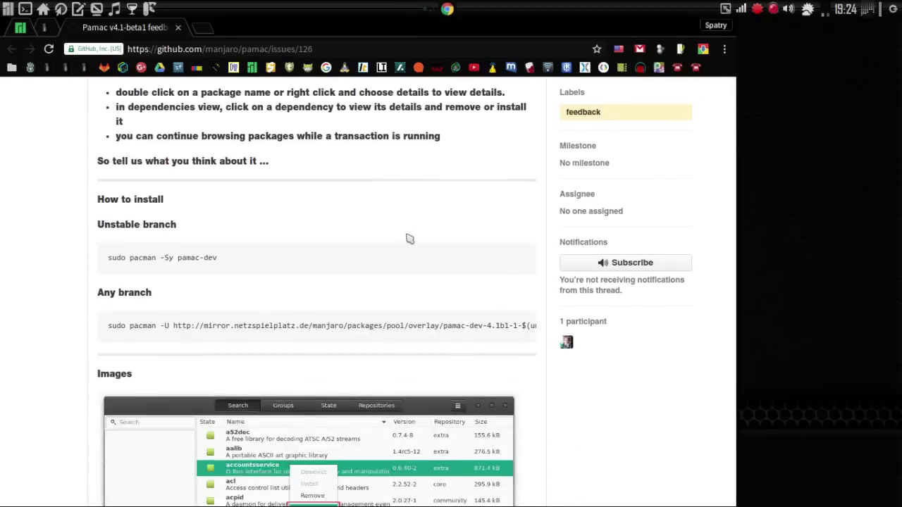
pyautogui.scroll(-14, 410, 239)
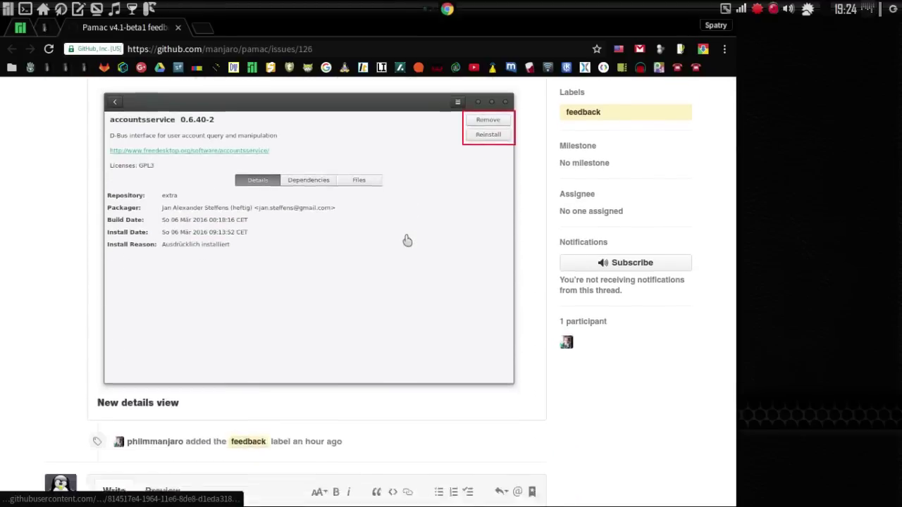
pyautogui.scroll(-3, 407, 241)
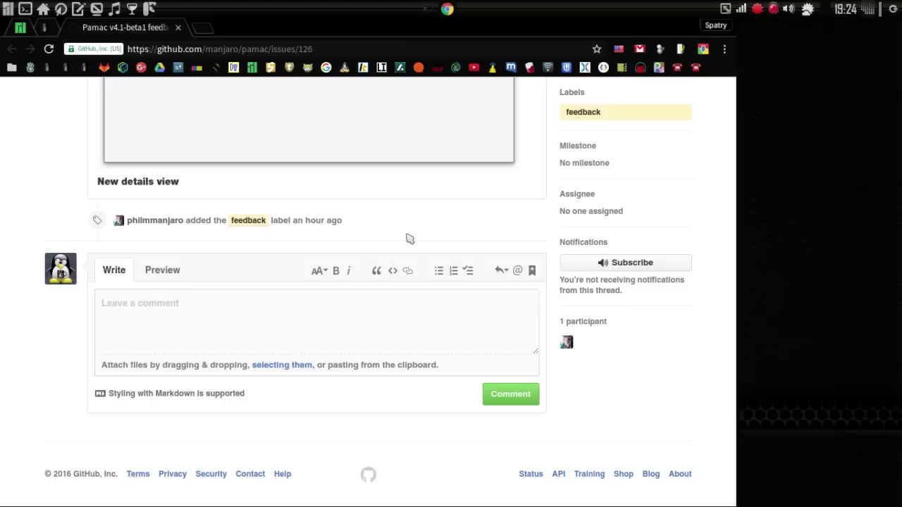
pyautogui.scroll(10, 410, 239)
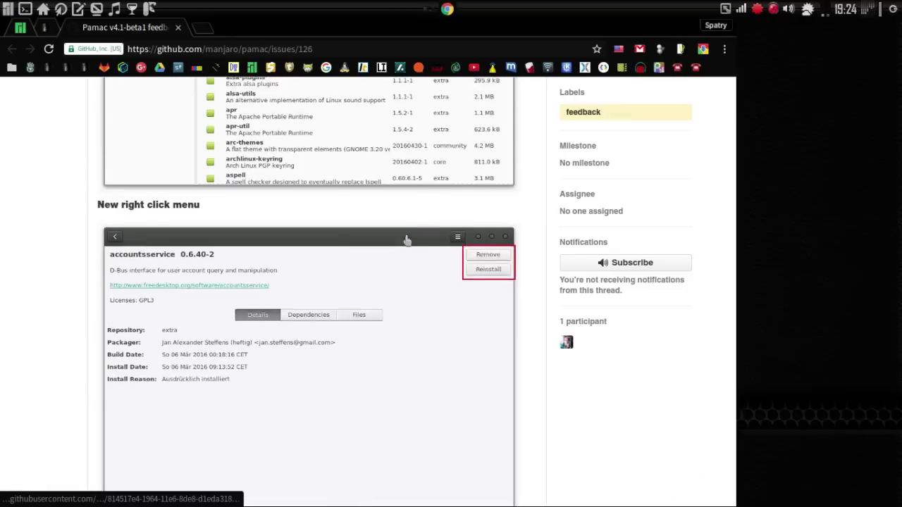
pyautogui.scroll(4, 406, 240)
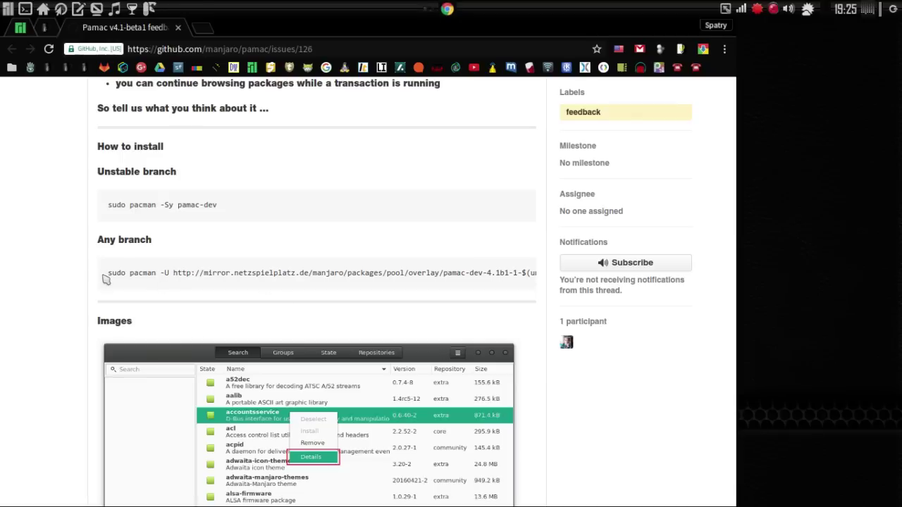
pyautogui.moveTo(107, 275); pyautogui.dragTo(525, 281)
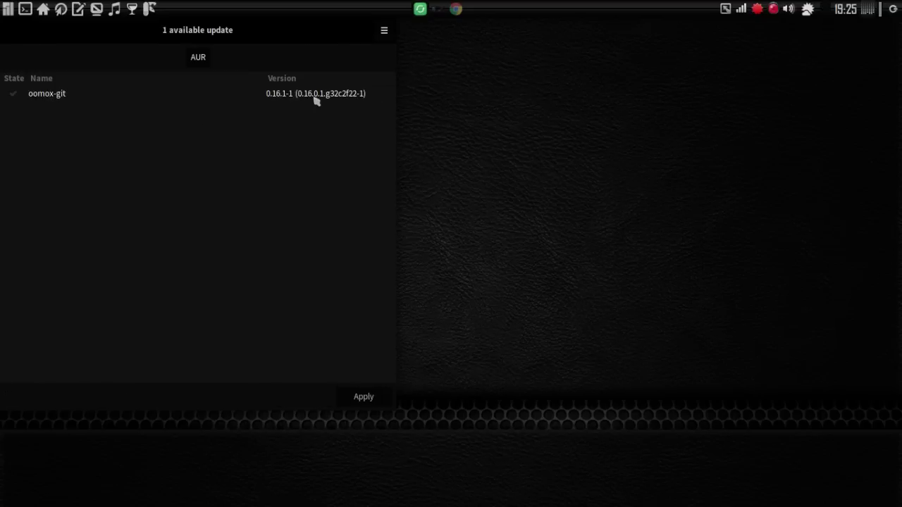
# - Build and install the oomox-git AUR update in the Pamac updater and dismiss the progress report
pyautogui.click(363, 397)
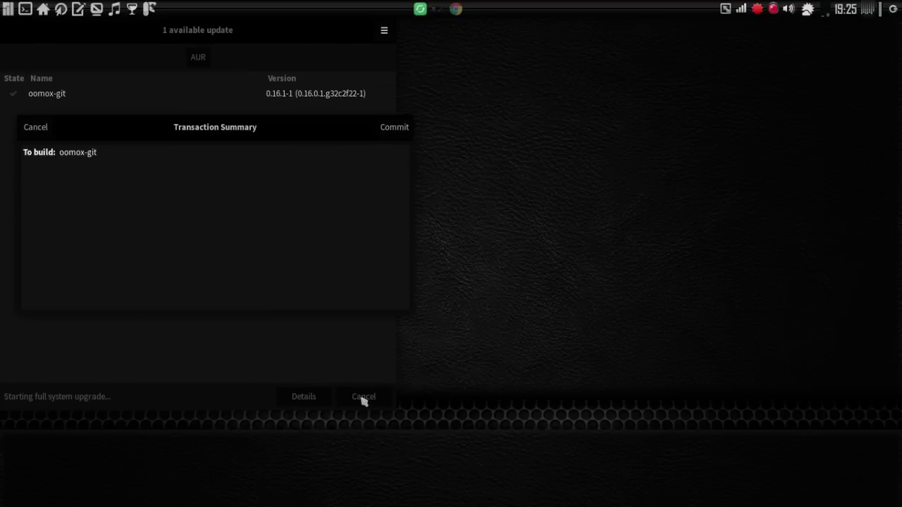
pyautogui.click(401, 128)
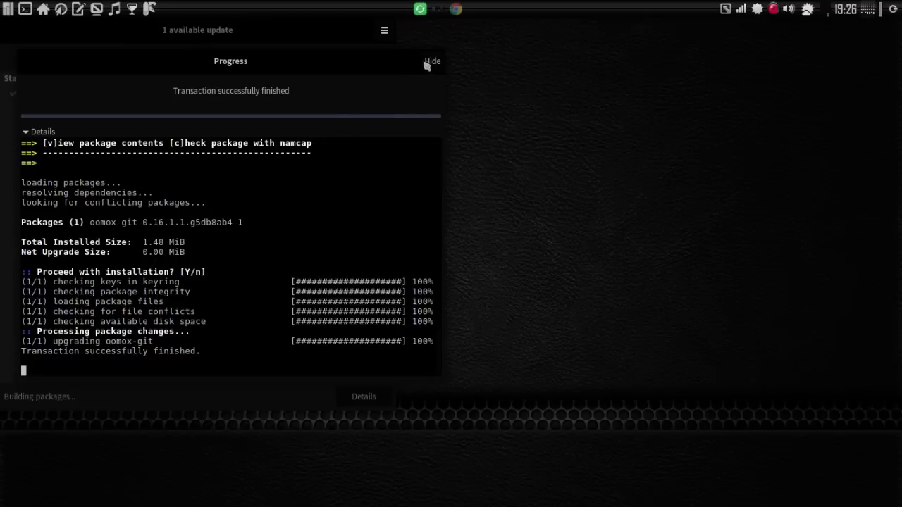
pyautogui.click(431, 62)
pyautogui.rightClick(333, 34)
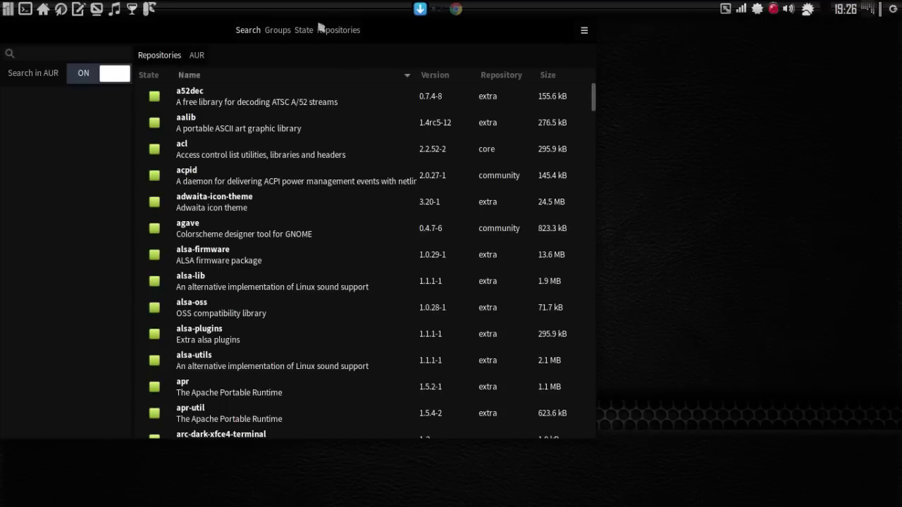
# - Move the package manager window toward the desktop's centre and open its preferences, authenticating with the root password
pyautogui.moveTo(417, 31); pyautogui.dragTo(561, 64)
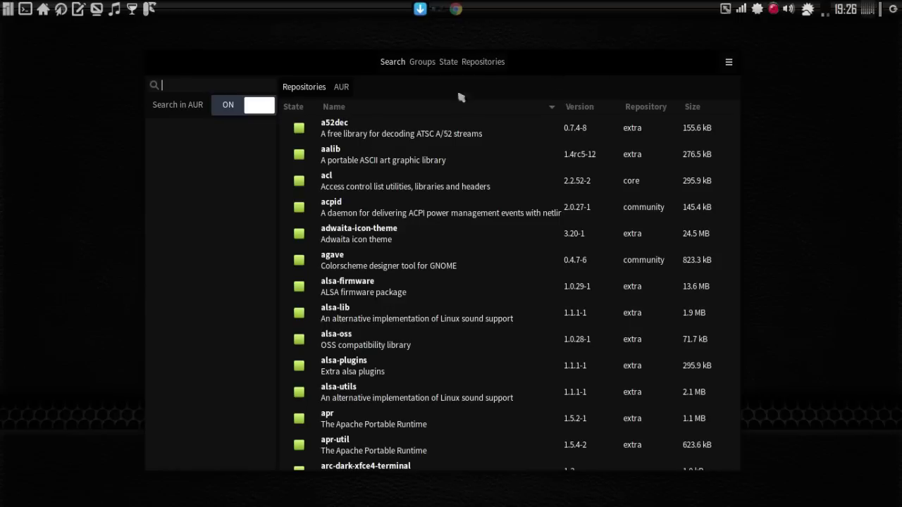
pyautogui.click(730, 64)
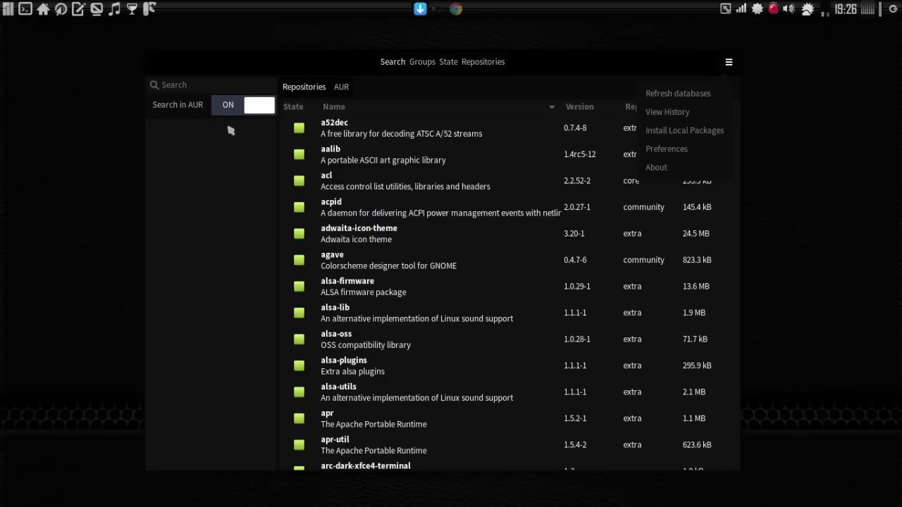
pyautogui.click(704, 150)
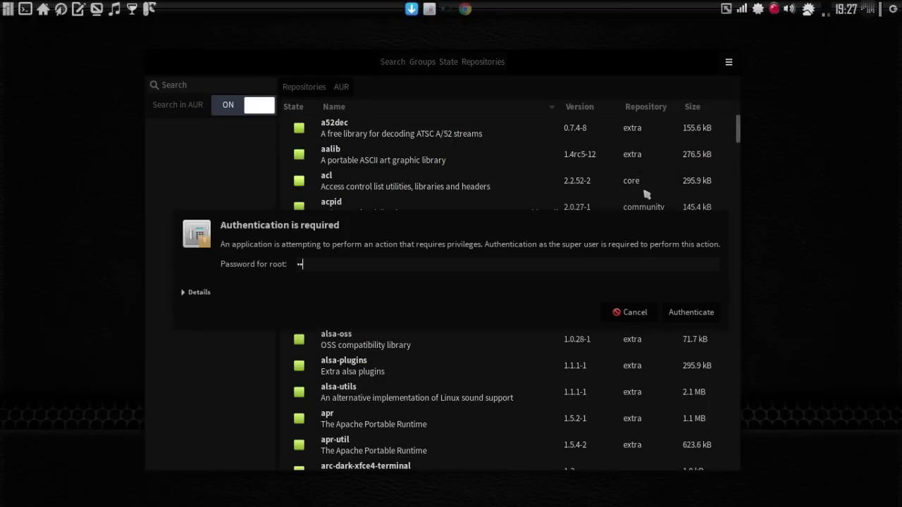
pyautogui.click(704, 317)
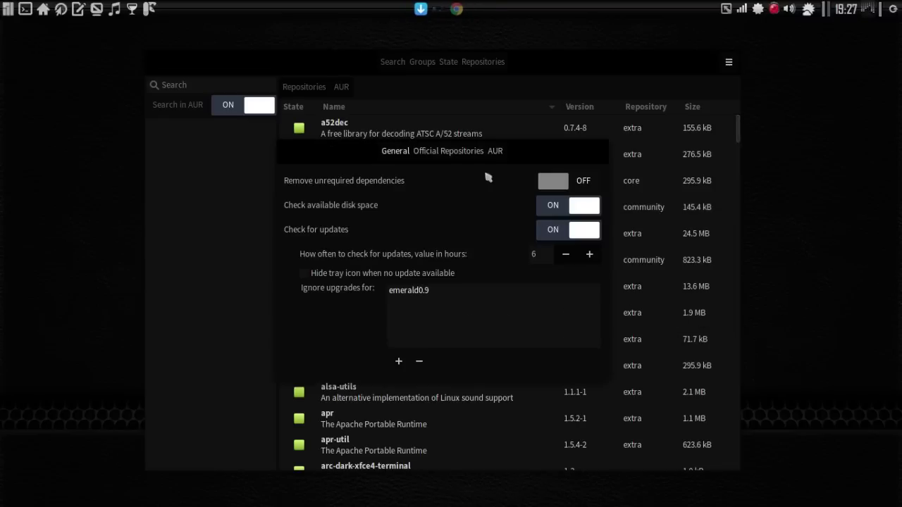
# - Examine the AUR support options in the preferences and close the dialog without changing them
pyautogui.click(496, 152)
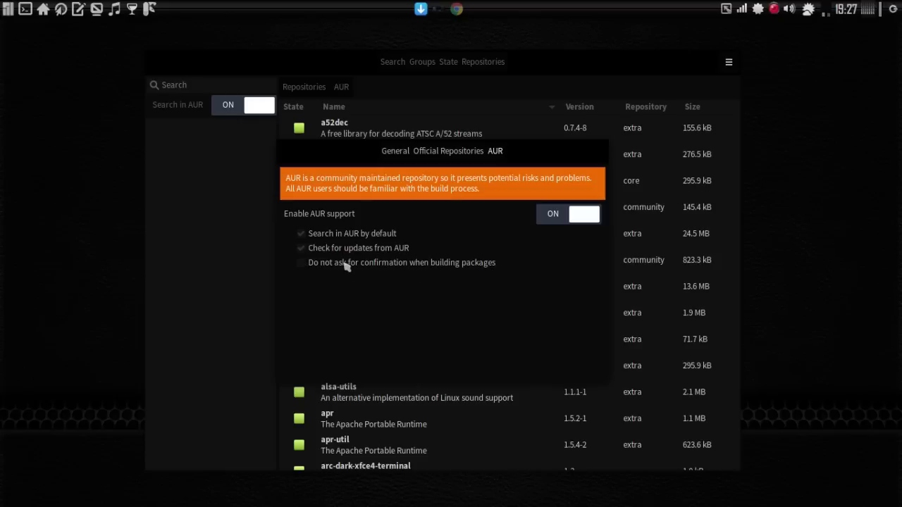
pyautogui.rightClick(536, 159)
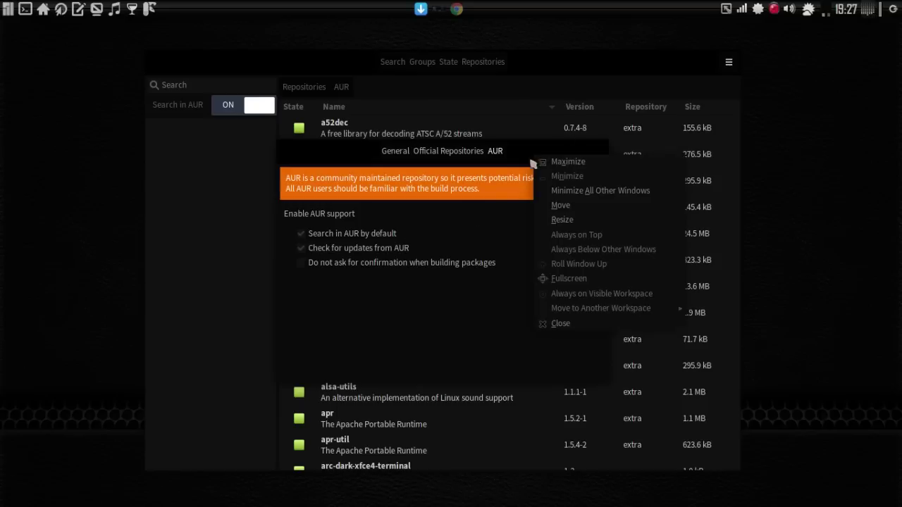
pyautogui.click(572, 329)
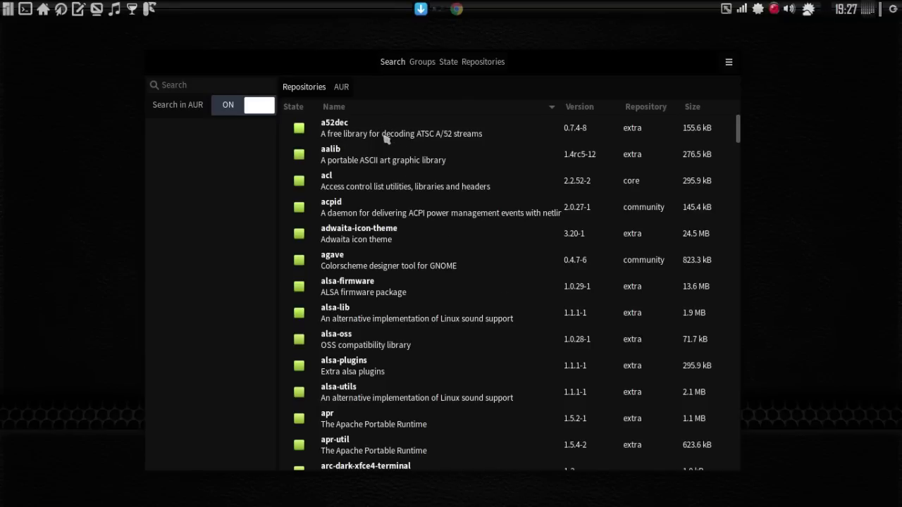
# - Examine the details, dependencies and files of a52dec and the files of adwaita-icon-theme, and return to the package list
pyautogui.rightClick(346, 134)
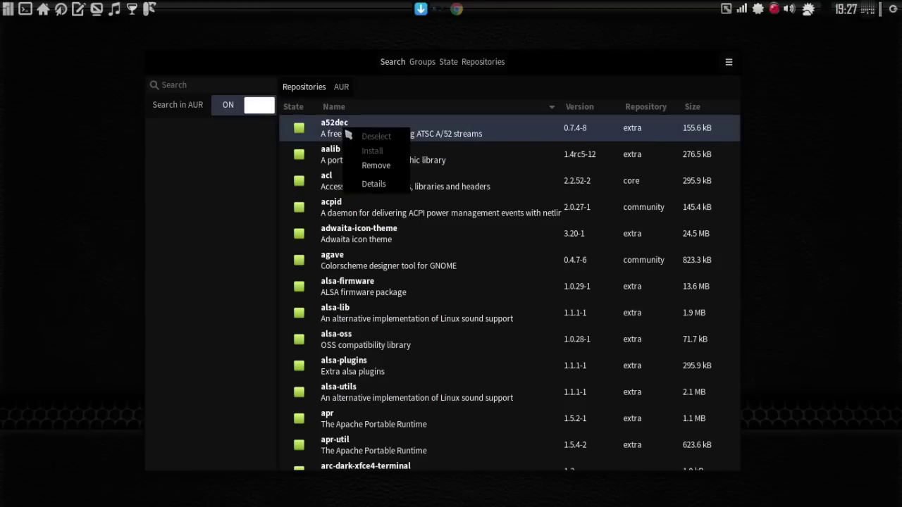
pyautogui.click(376, 185)
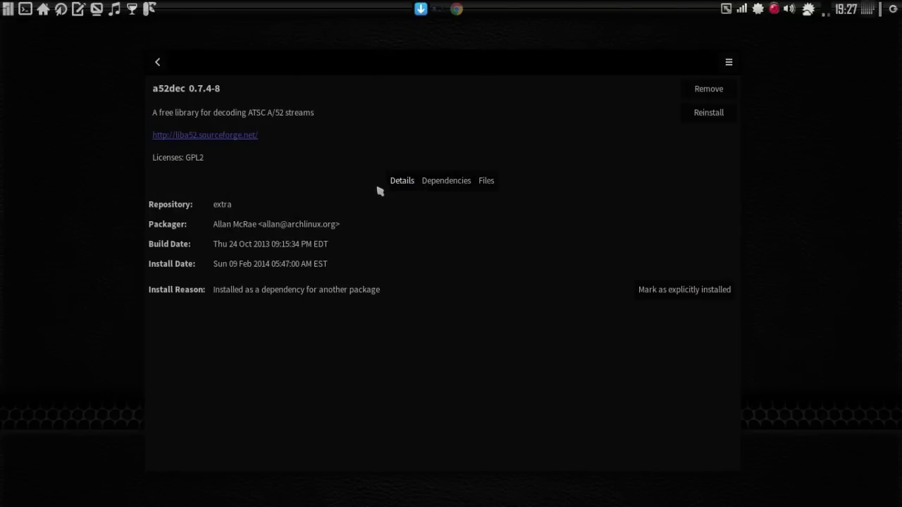
pyautogui.click(438, 182)
pyautogui.click(499, 182)
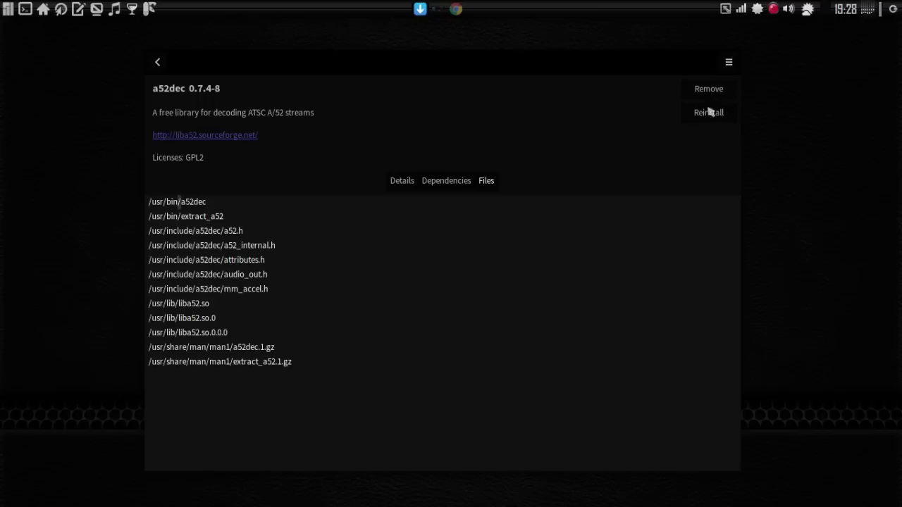
pyautogui.click(158, 64)
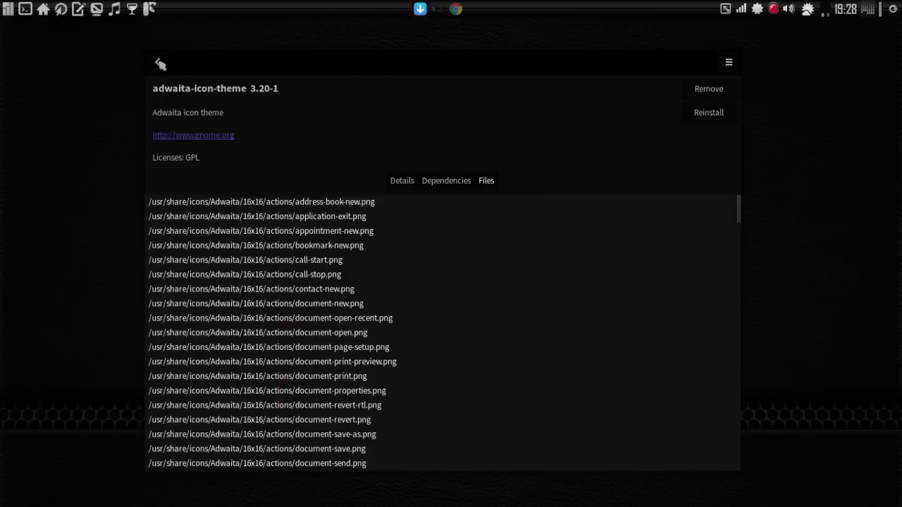
pyautogui.click(158, 64)
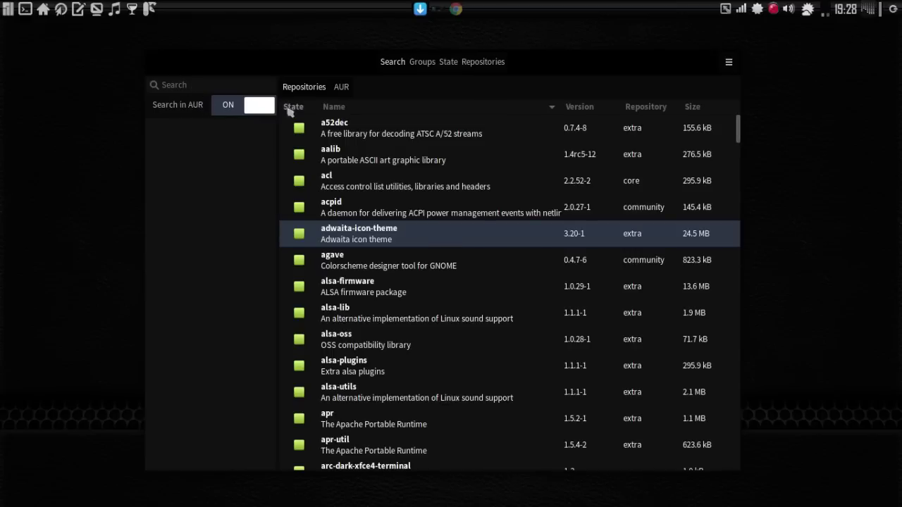
# - Search the packages for compiz and view the details and dependencies of compiz-manjaro
pyautogui.write('compiz')
pyautogui.click(345, 344)
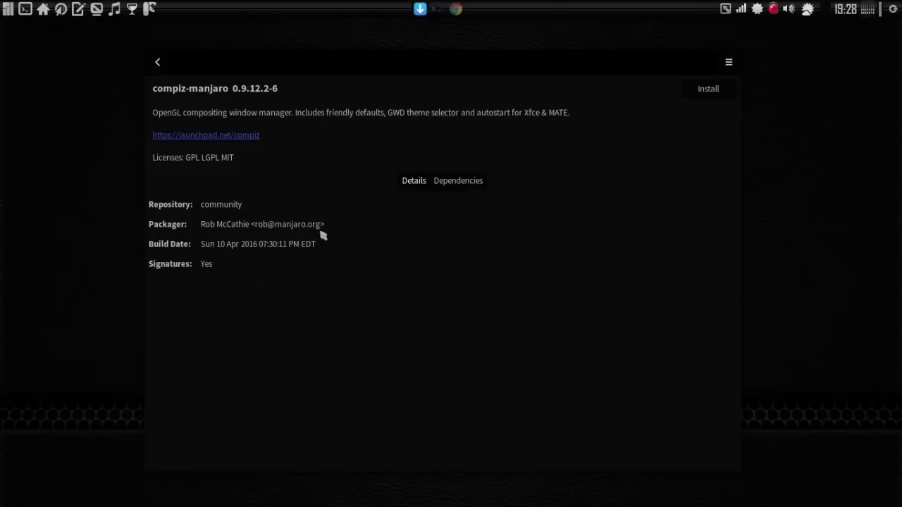
pyautogui.click(454, 184)
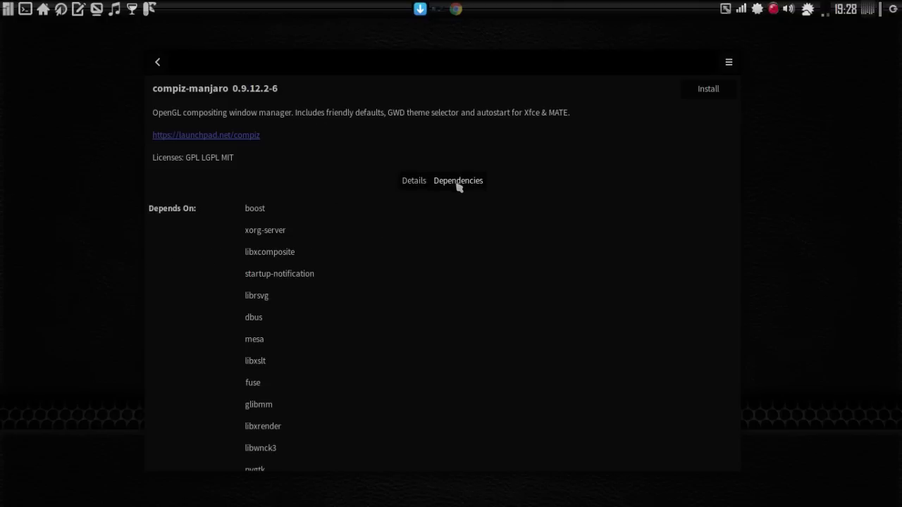
# - Follow the dependencies from xorg-server to libxfont and libfontenc, and go back to the compiz-manjaro dependencies
pyautogui.click(260, 231)
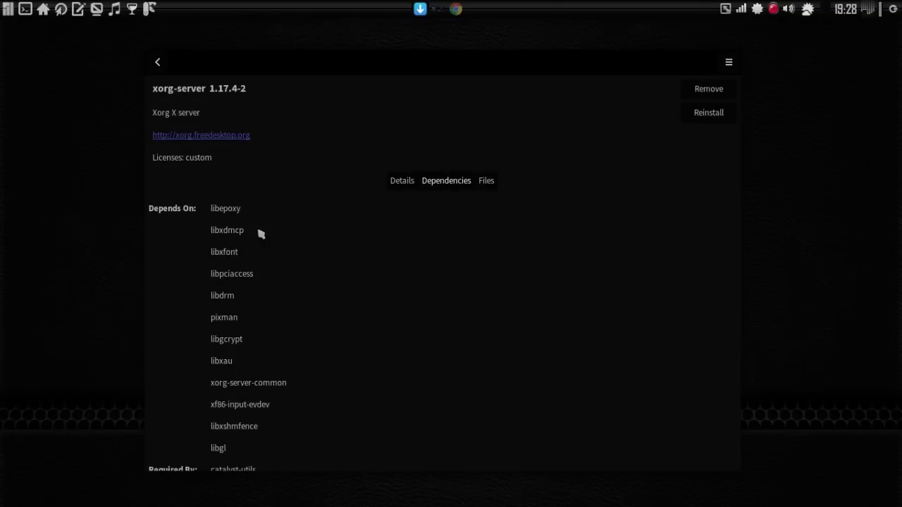
pyautogui.scroll(-6, 260, 234)
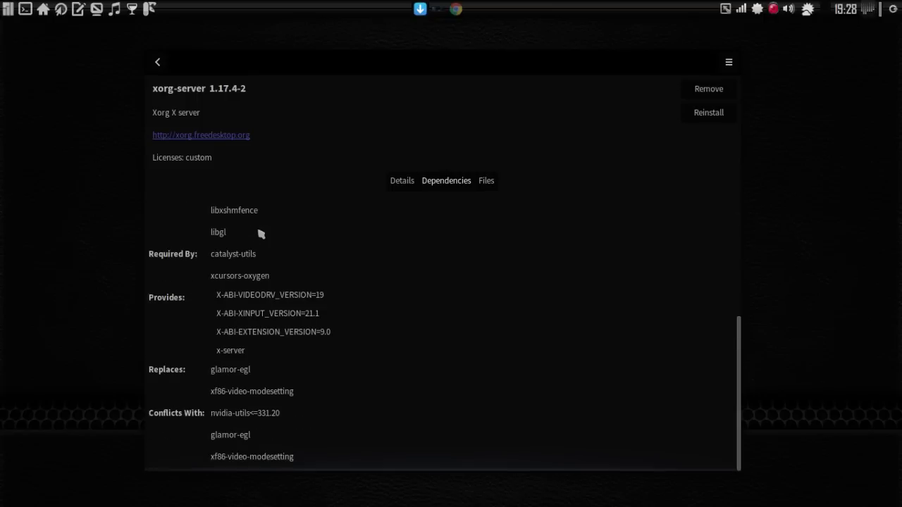
pyautogui.scroll(6, 260, 234)
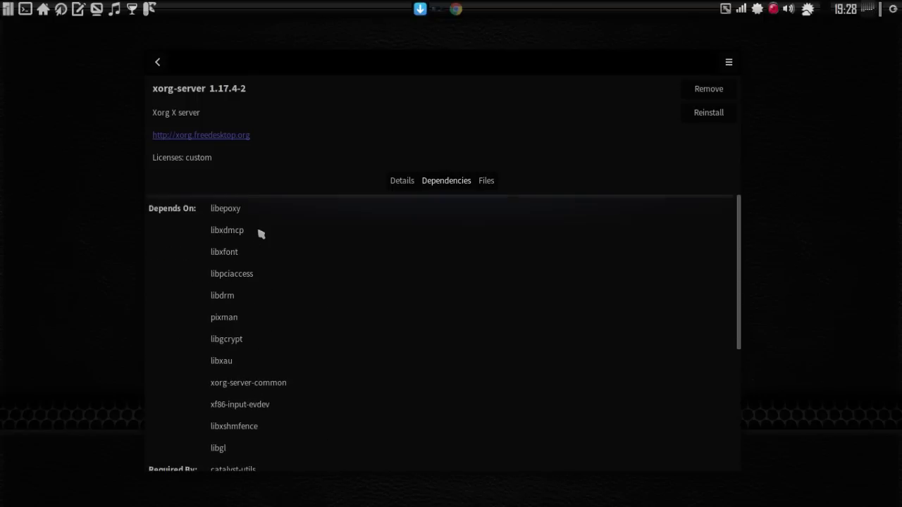
pyautogui.click(223, 254)
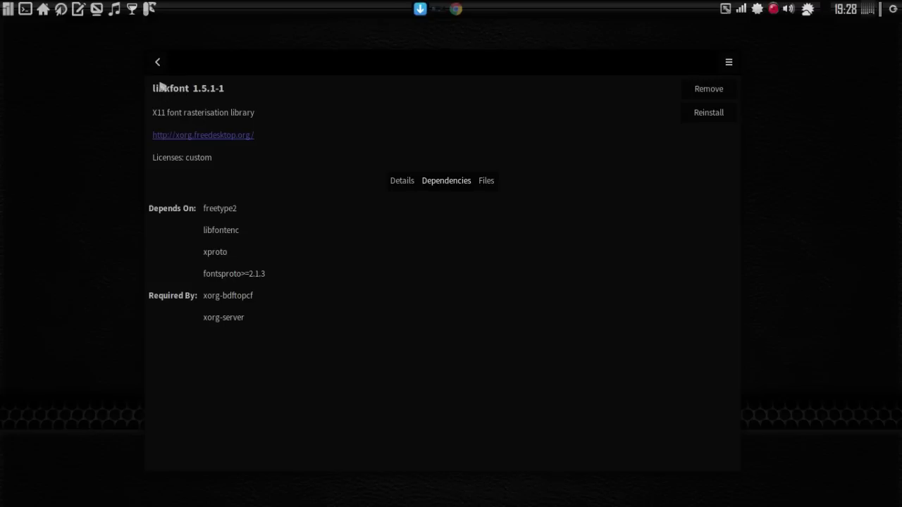
pyautogui.click(223, 232)
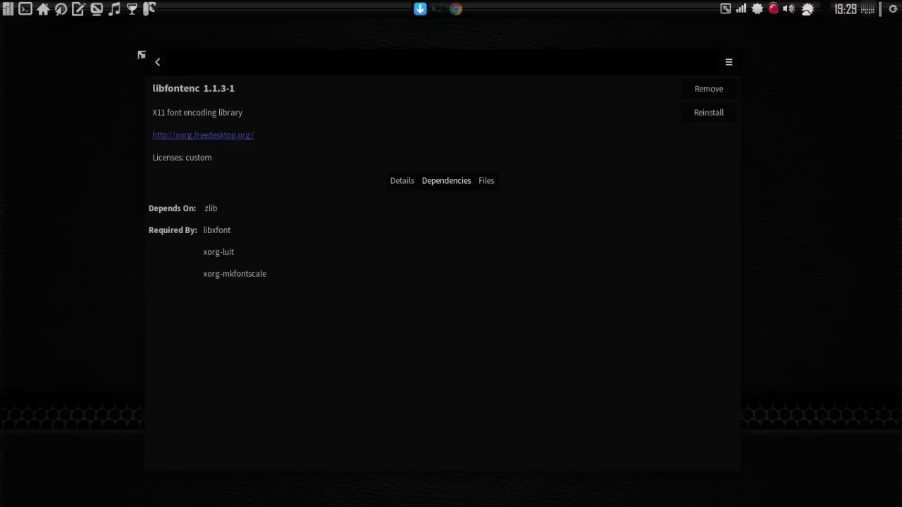
pyautogui.click(165, 66)
pyautogui.click(163, 66)
pyautogui.click(163, 65)
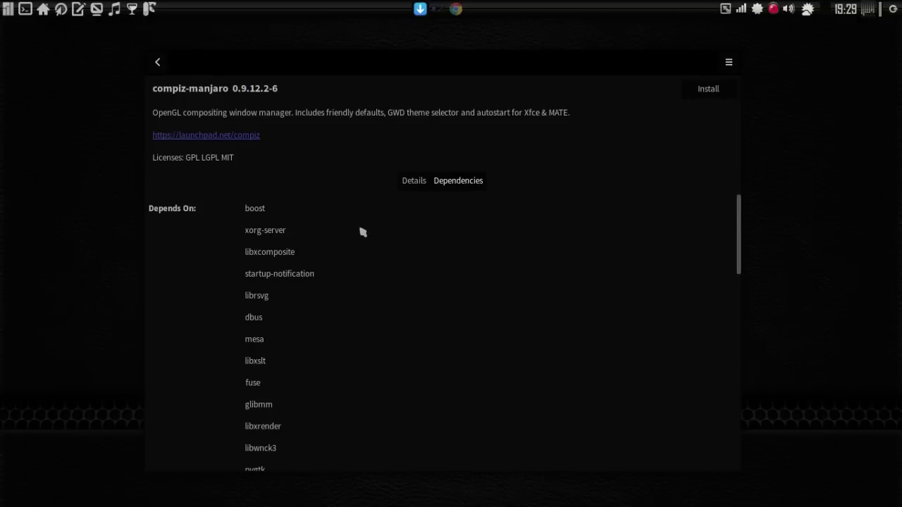
# - Look through the full dependency list of compiz-manjaro and the main menu options, and return to the compiz search results
pyautogui.scroll(-9, 361, 232)
pyautogui.scroll(5, 362, 233)
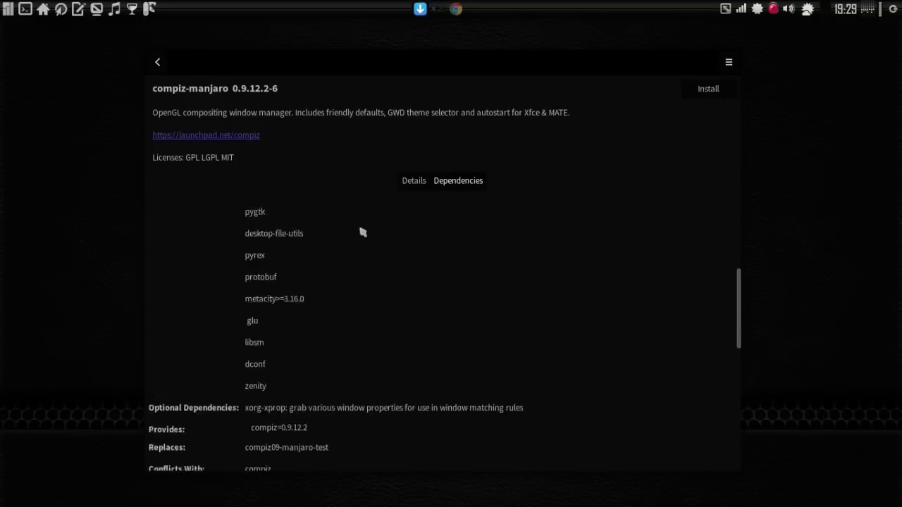
pyautogui.scroll(4, 361, 233)
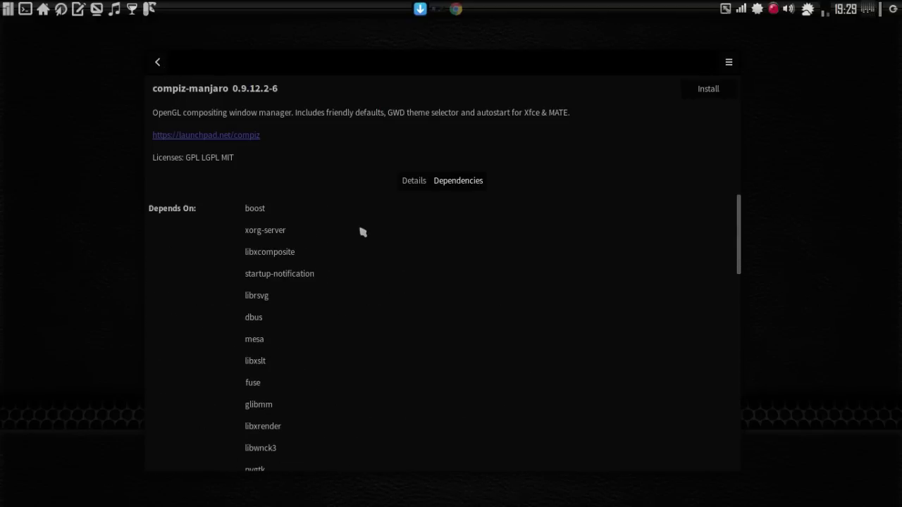
pyautogui.click(729, 63)
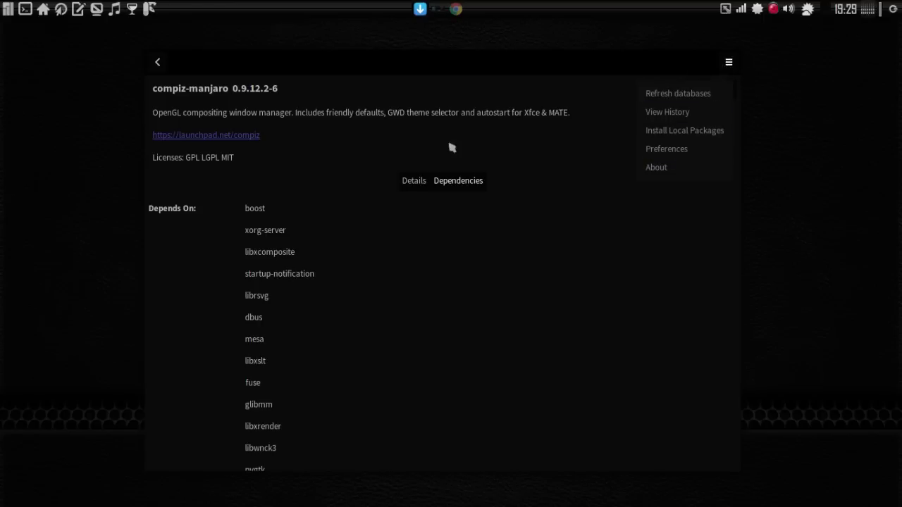
pyautogui.click(161, 65)
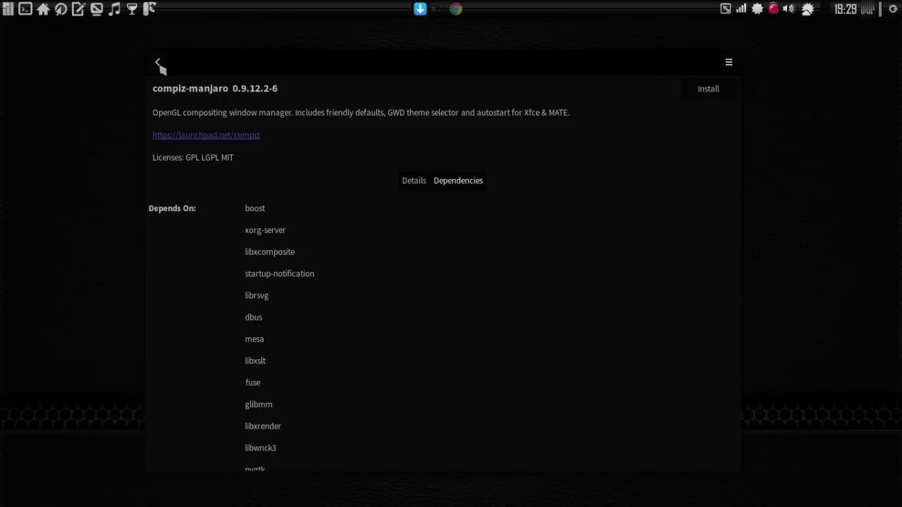
pyautogui.click(161, 65)
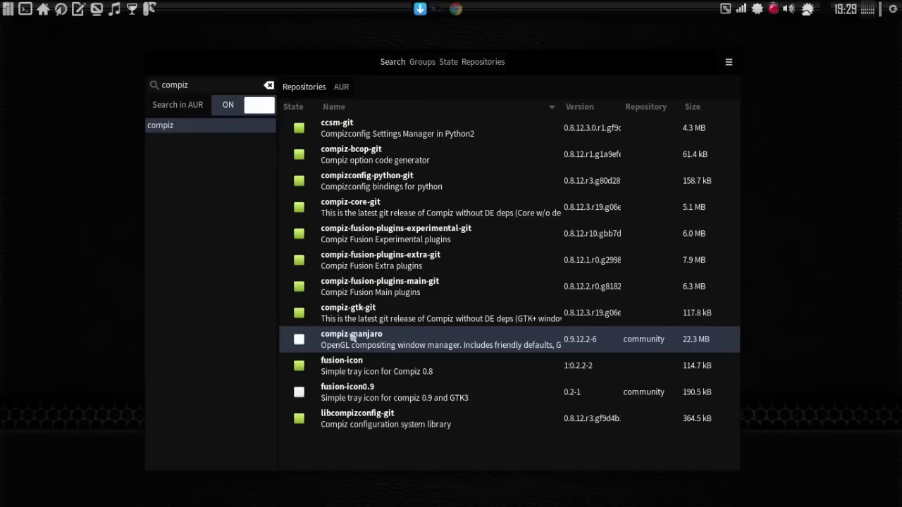
# - View the compiz-gtk-git package information both directly from the list and with the Details option, returning to the results each time
pyautogui.click(355, 310)
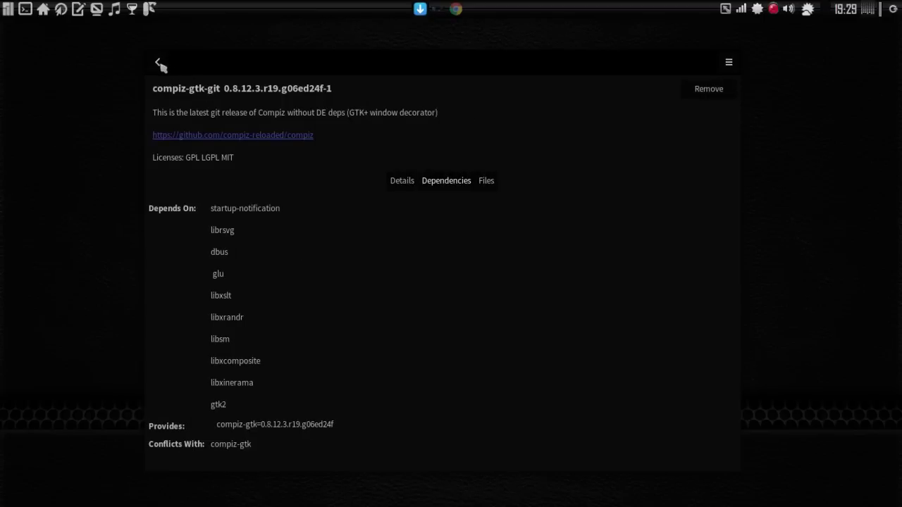
pyautogui.click(159, 63)
pyautogui.rightClick(348, 317)
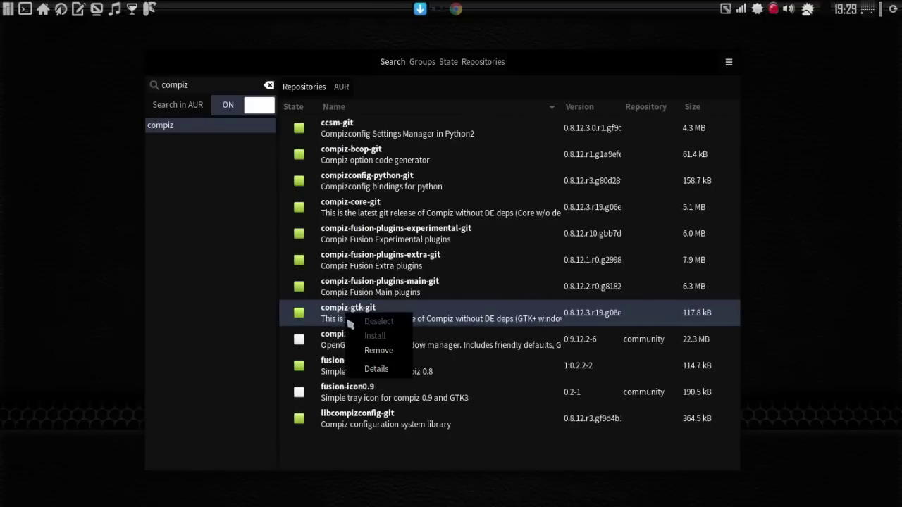
pyautogui.click(377, 371)
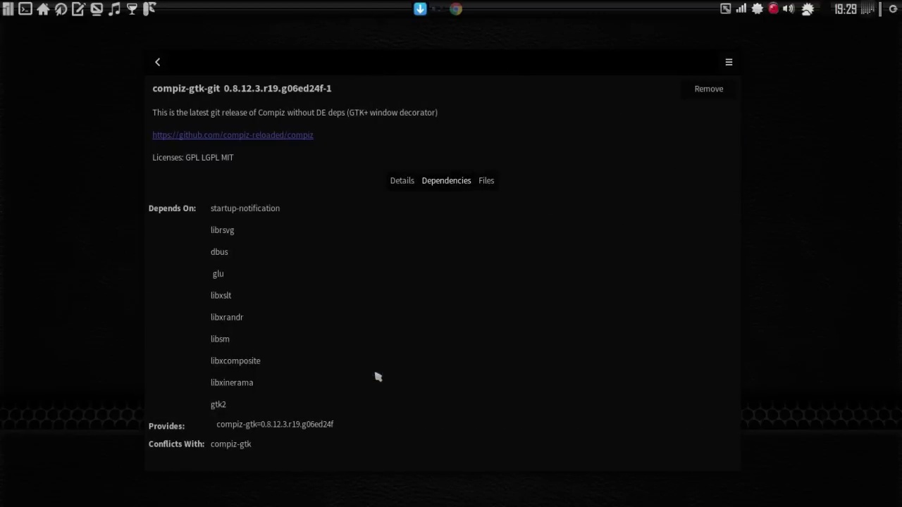
pyautogui.click(165, 65)
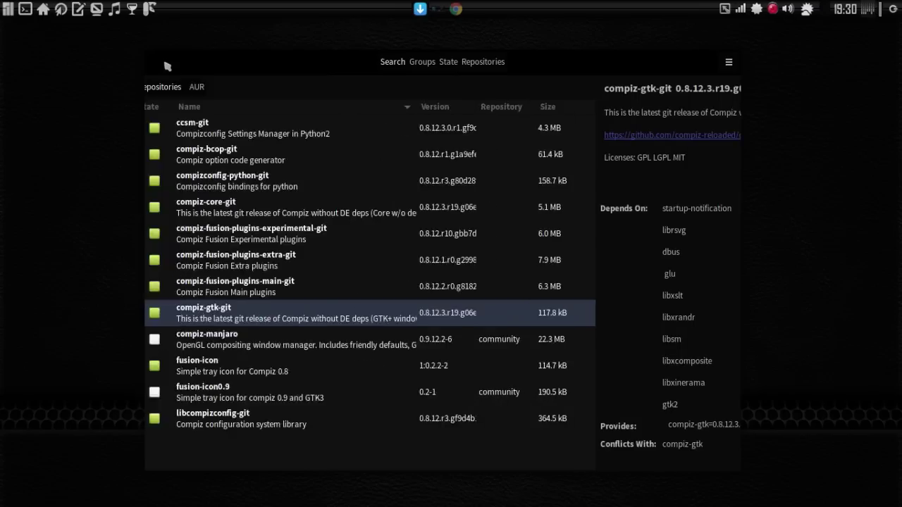